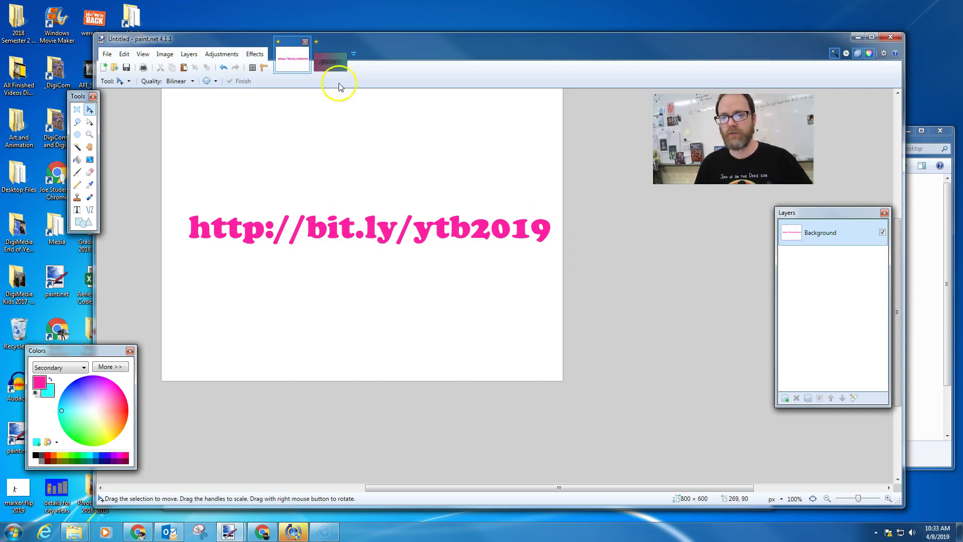
left_click(858, 38)
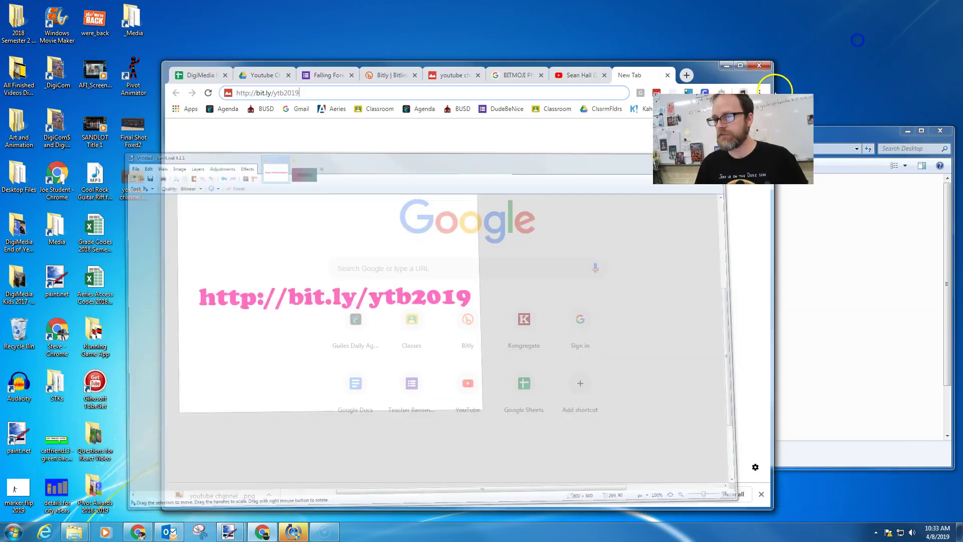
key("Return")
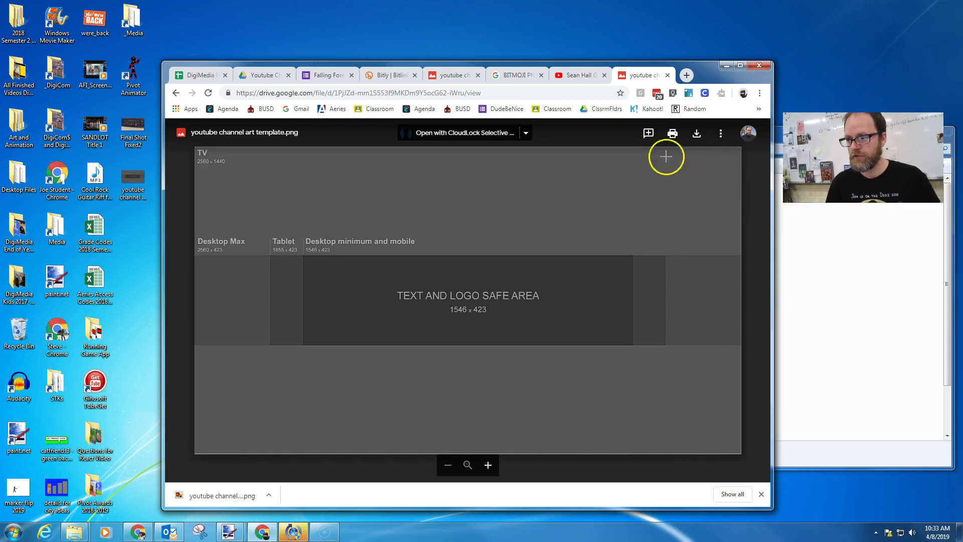
left_click(697, 135)
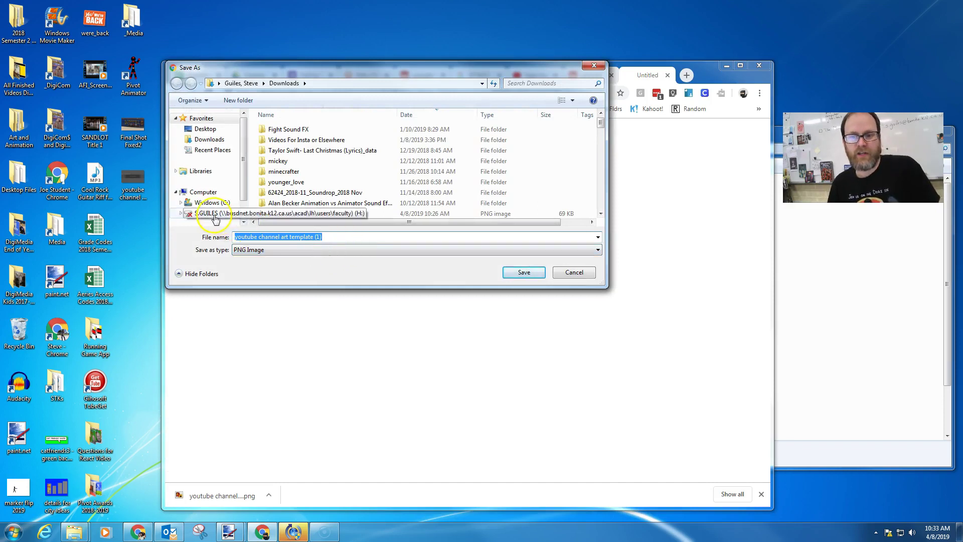
- Save the template as a PNG on the H: drive in Digicom 18-19 Semester 2 > Period 3 > Digicom 18-19 > Paint.net
left_click_drag(244, 188, 244, 199)
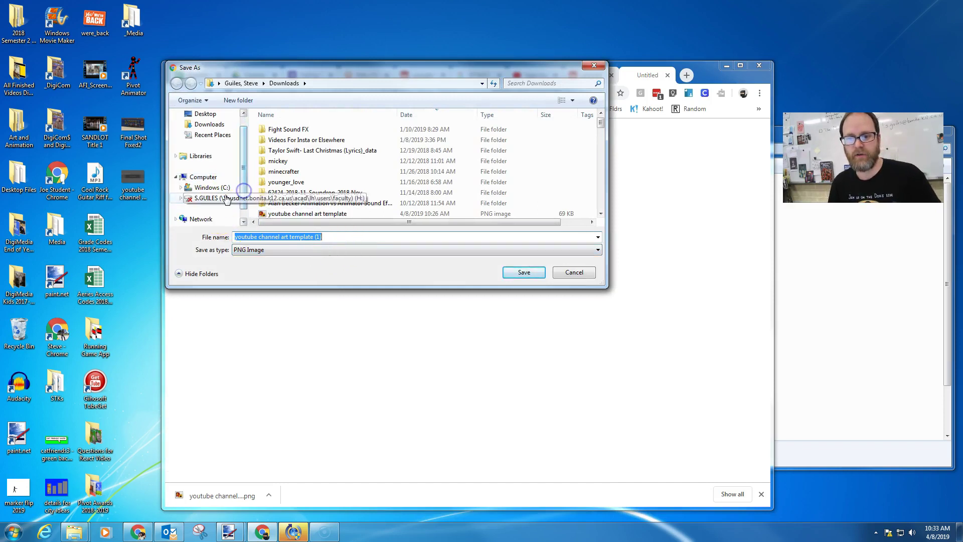
left_click(216, 197)
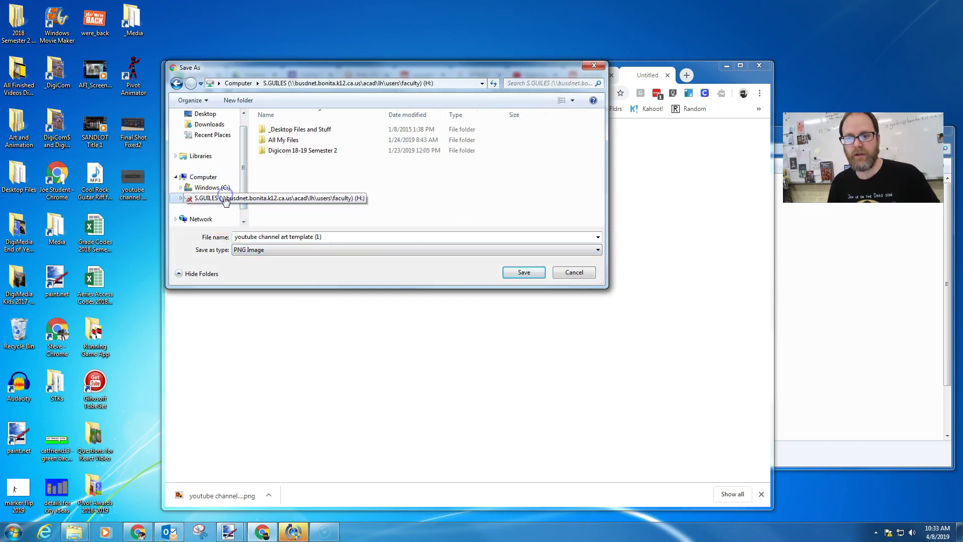
double_click(303, 150)
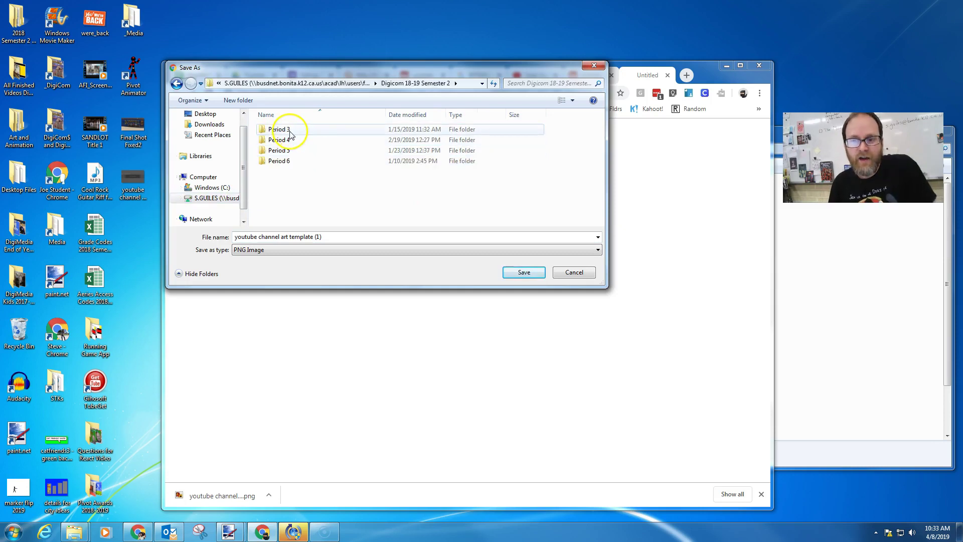
double_click(286, 131)
double_click(287, 132)
double_click(290, 140)
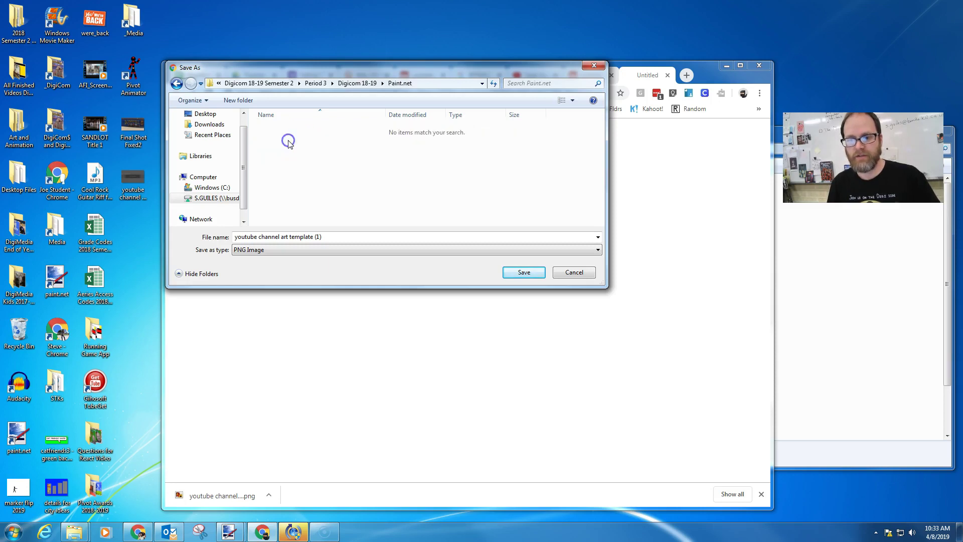
left_click(518, 272)
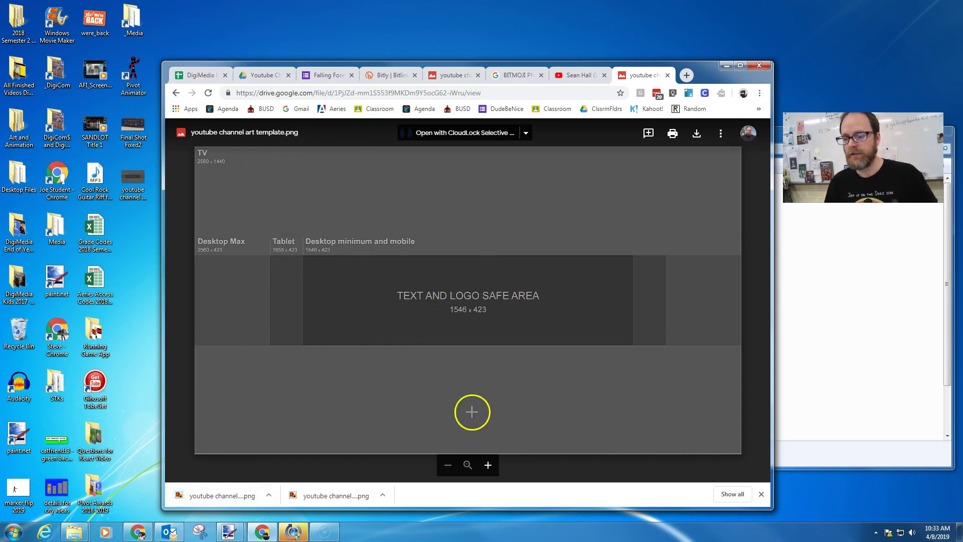
- Switch to paint.net and open the "youtube channel art template" PNG from the Desktop folder
left_click(239, 532)
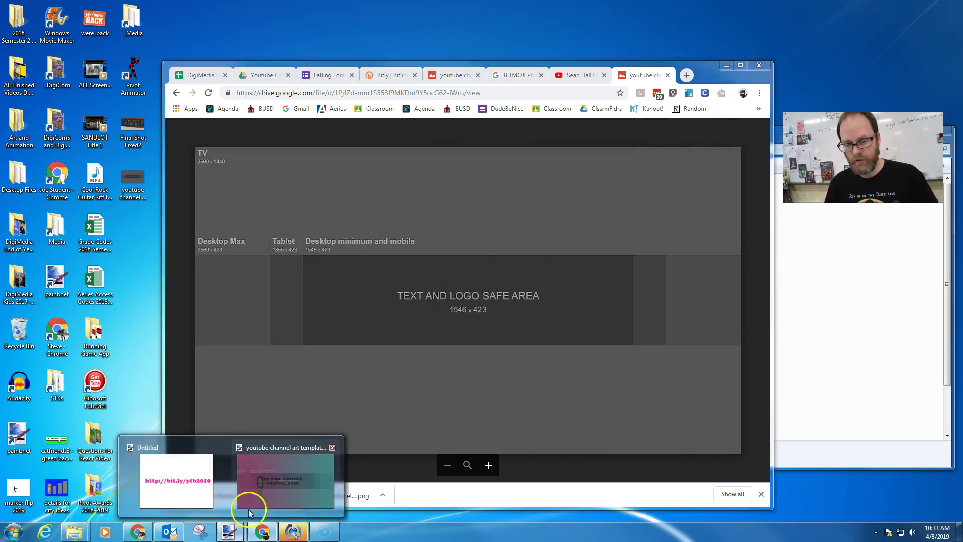
left_click(282, 486)
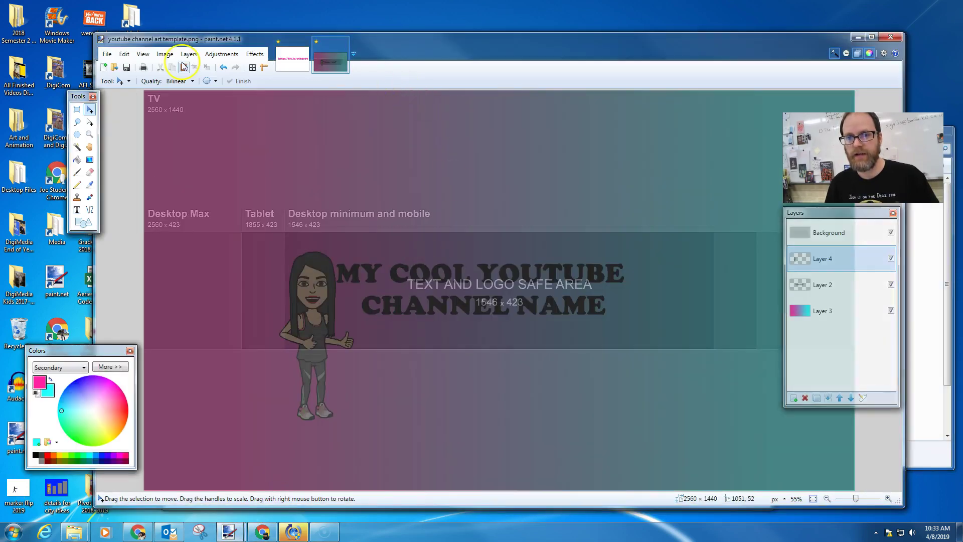
left_click(108, 56)
left_click(120, 76)
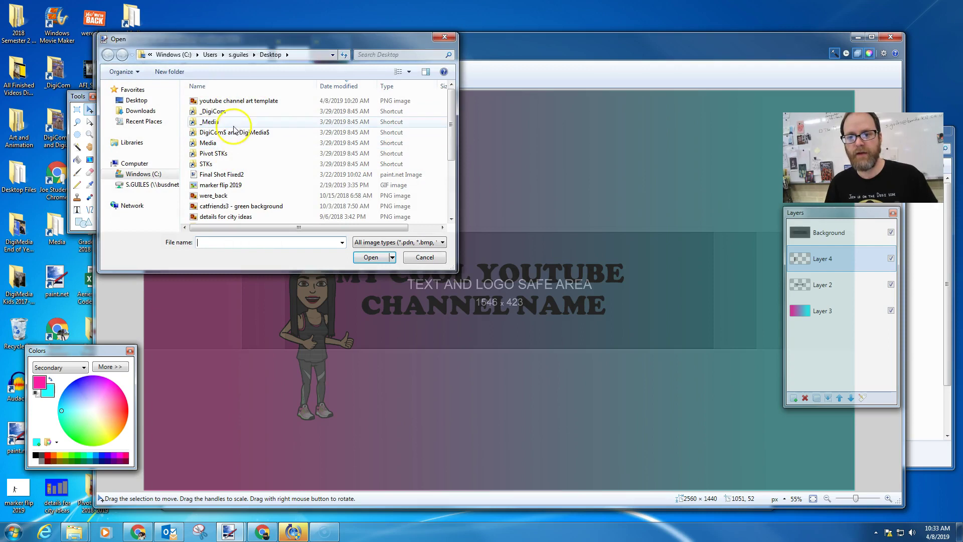
left_click(240, 100)
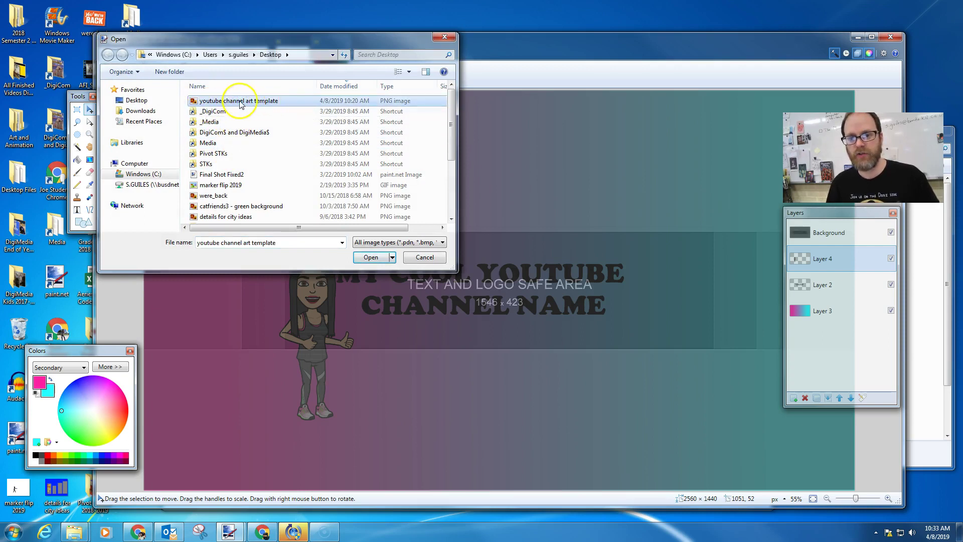
left_click(370, 258)
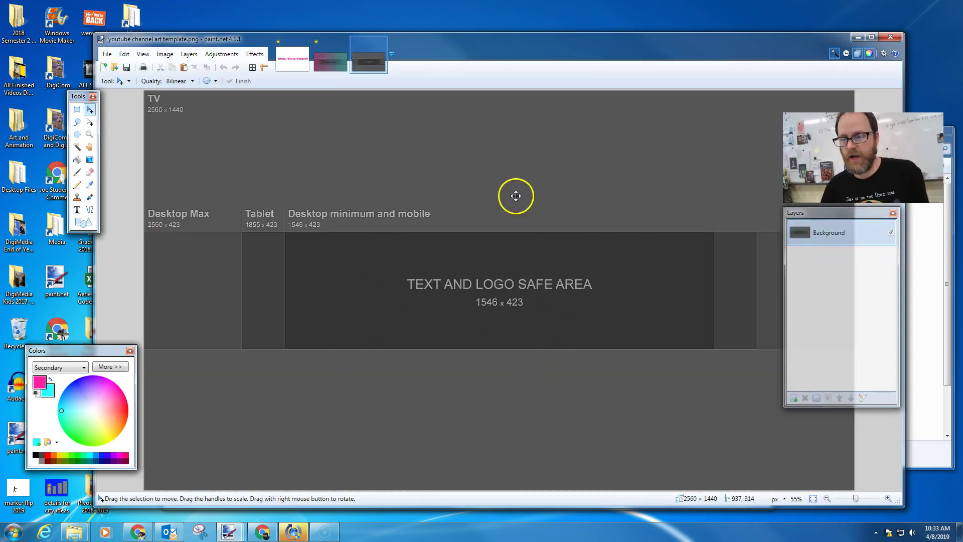
- In the example banner with the avatar and channel name, set the Background layer's opacity to 227
left_click_drag(814, 210, 852, 246)
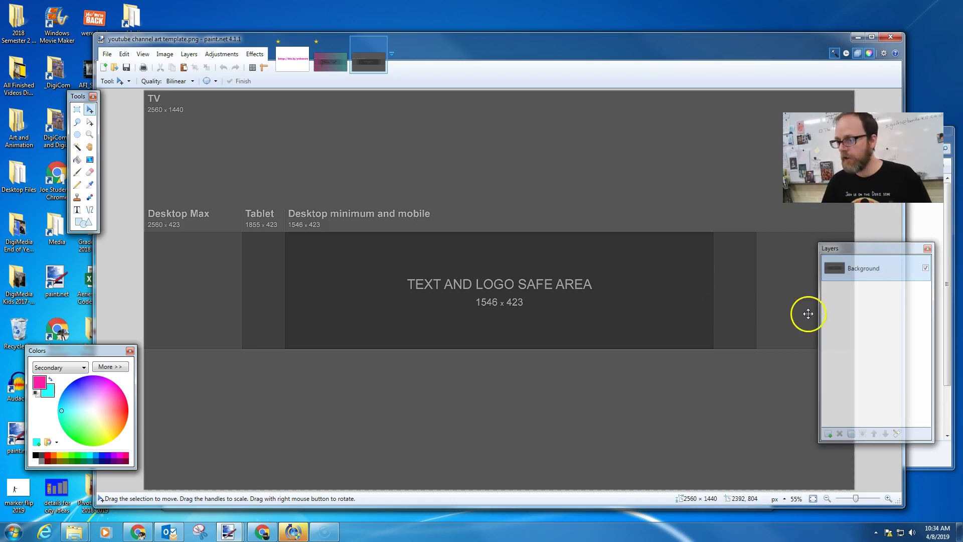
left_click(321, 64)
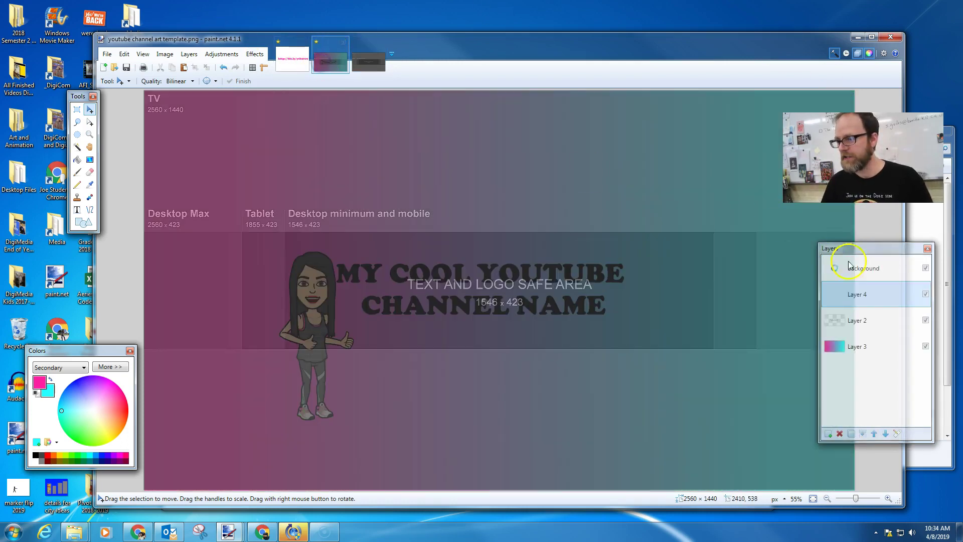
double_click(891, 269)
left_click_drag(548, 298, 576, 291)
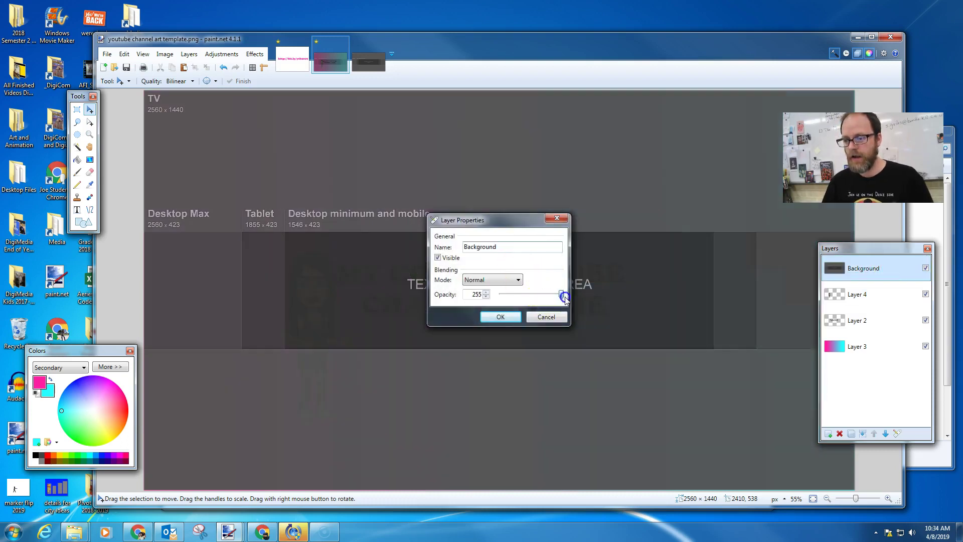
left_click_drag(519, 226, 615, 111)
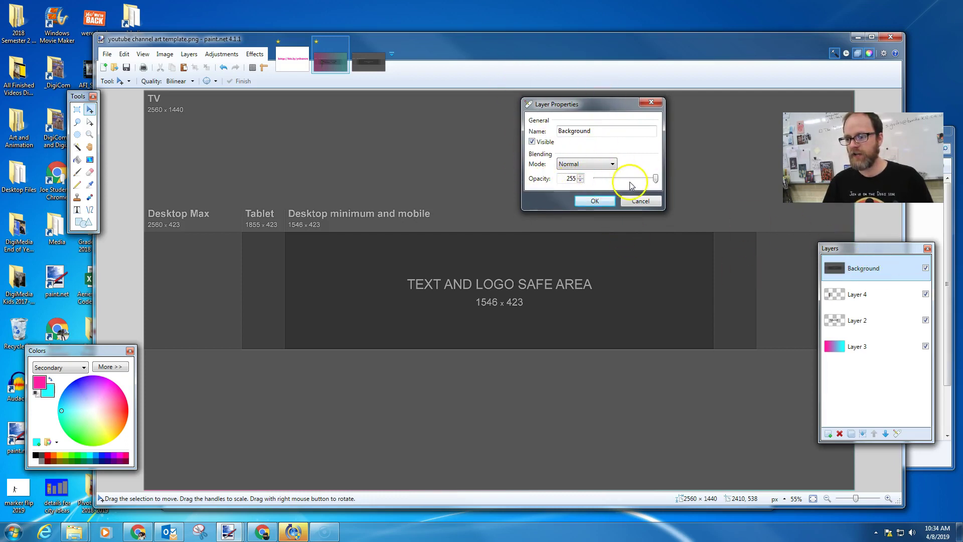
mouse_move(652, 183)
left_mouse_down()
mouse_move(592, 183)
mouse_move(636, 184)
left_mouse_up()
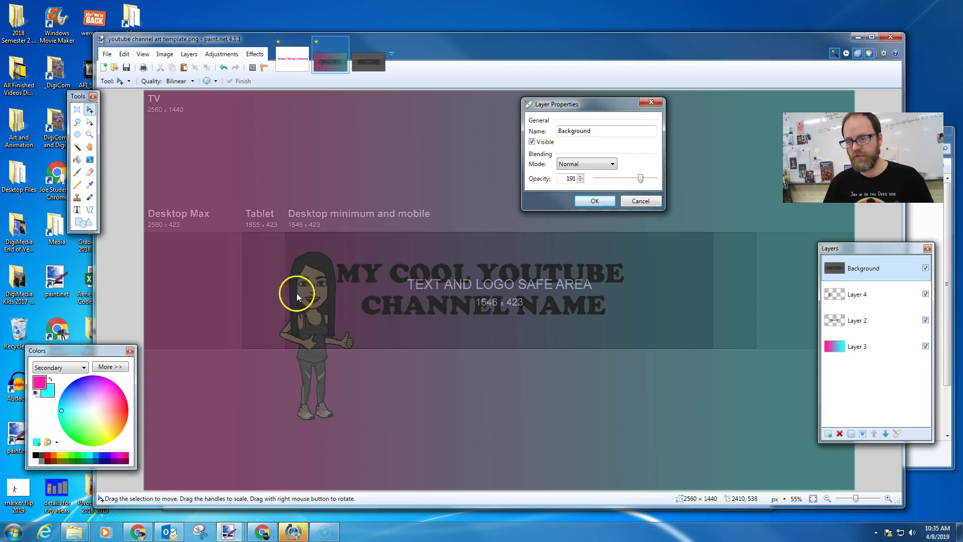
left_click_drag(639, 182, 585, 186)
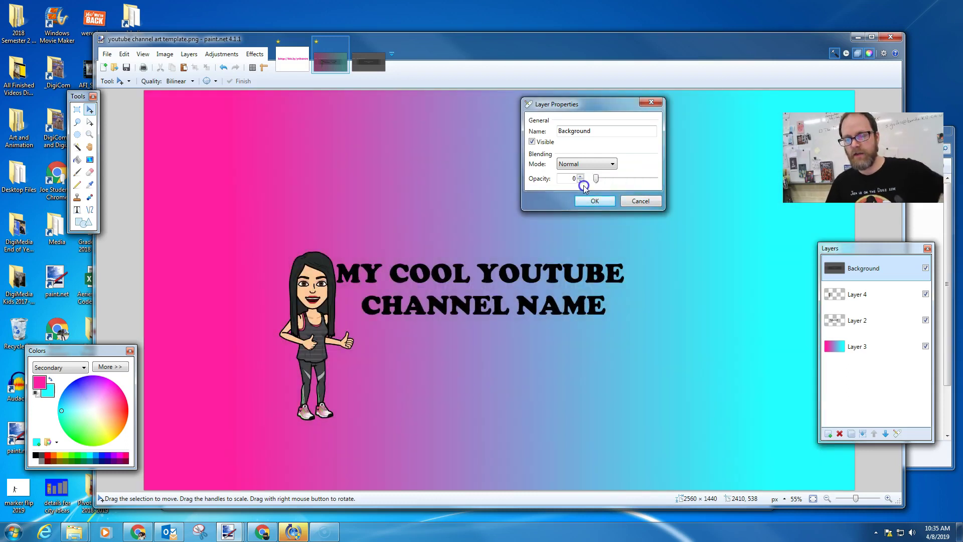
left_click(604, 183)
left_click_drag(617, 182, 649, 179)
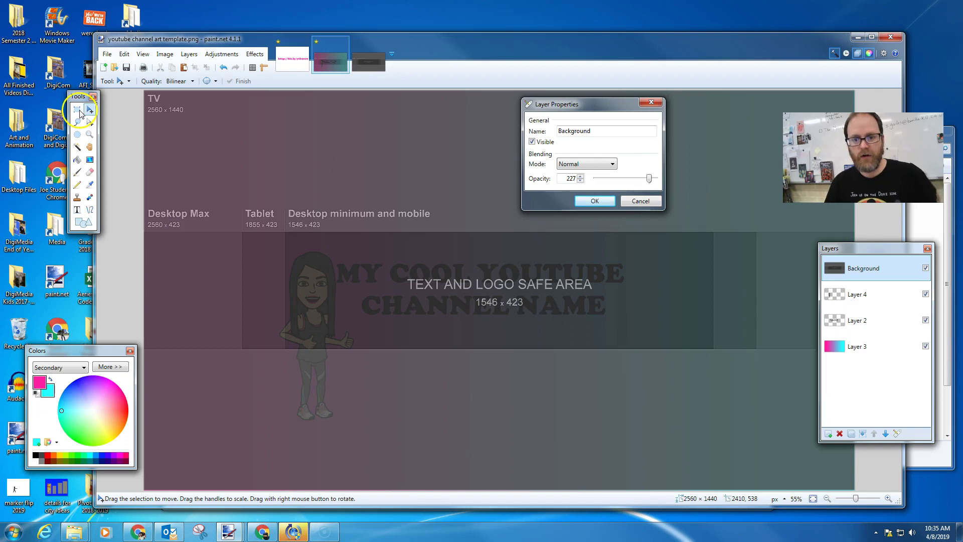
left_click(594, 202)
- Crop the example banner to the text and logo safe area, about 1544 × 422 pixels, and hide the Background layer
left_click(77, 110)
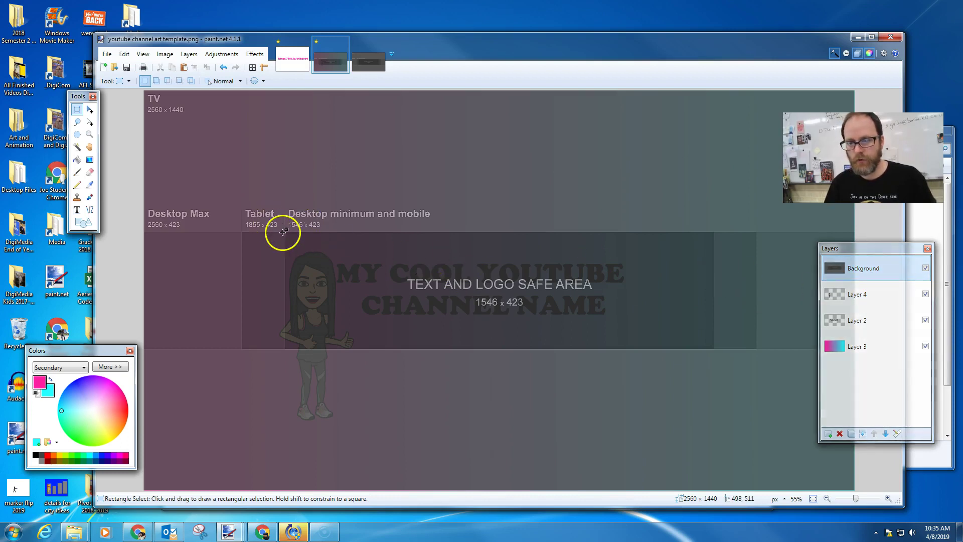
left_click_drag(284, 231, 712, 348)
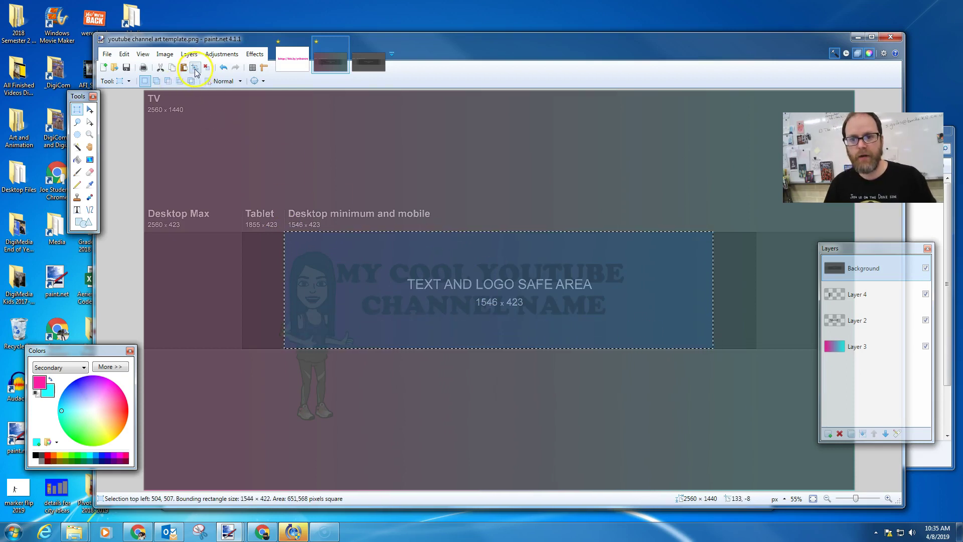
left_click(196, 68)
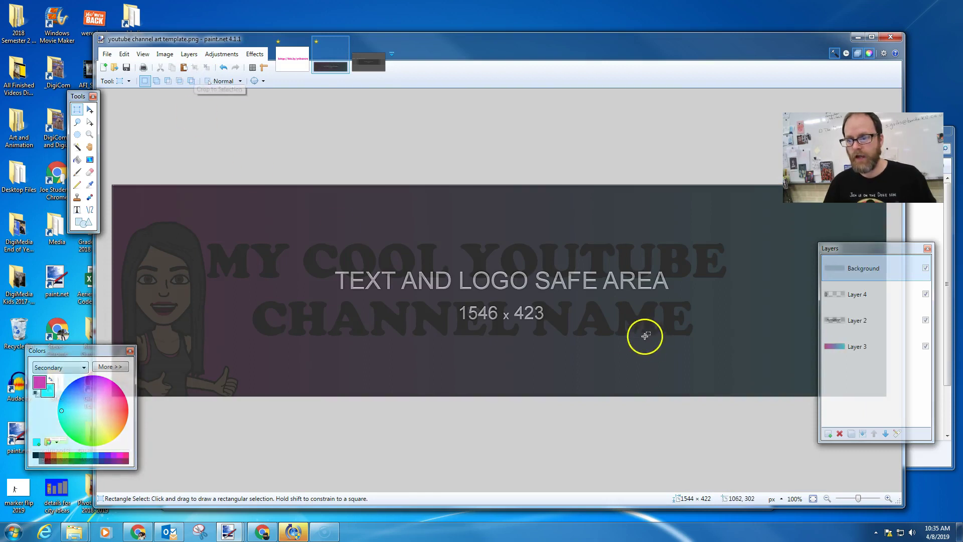
left_click(925, 268)
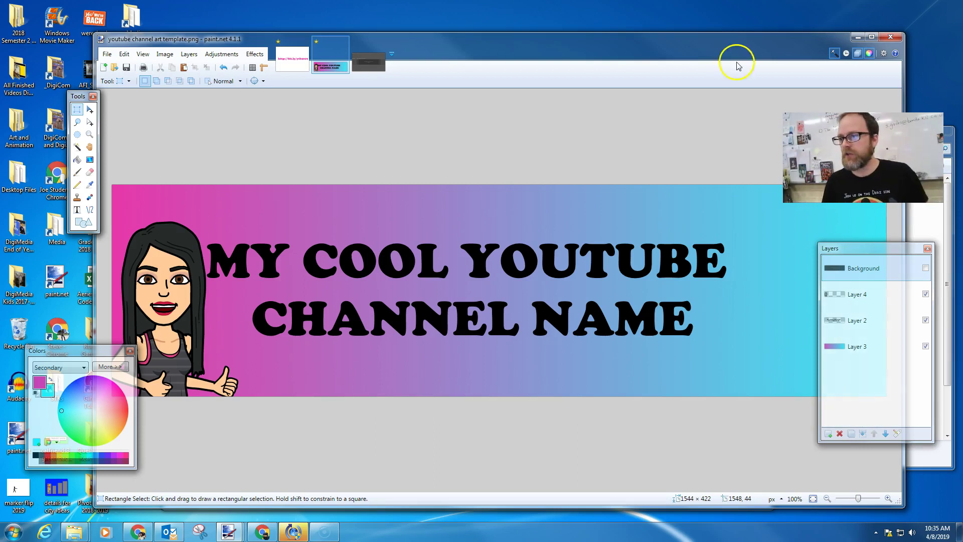
- Examine the guitar channel's YouTube banner in Chrome as a reference, and return to the cropped banner in paint.net
left_click(859, 38)
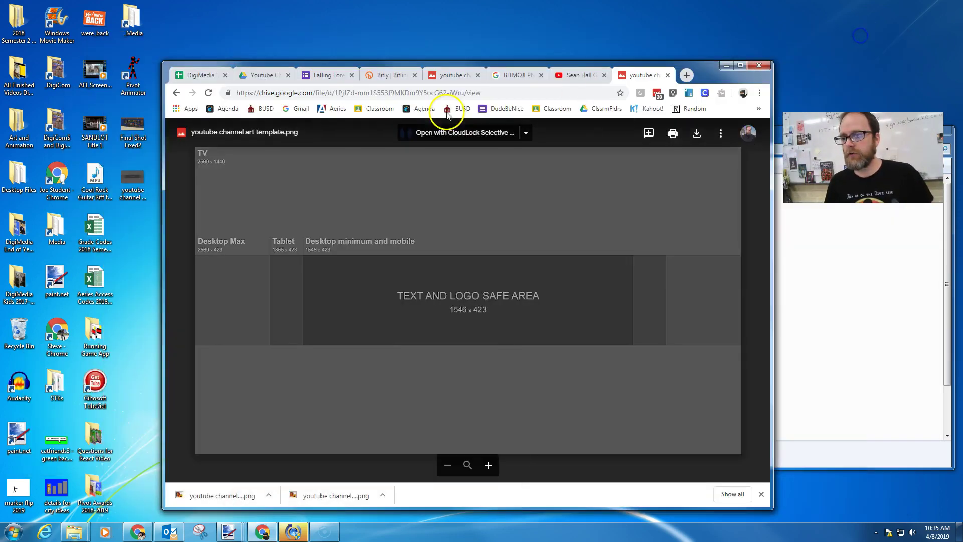
left_click(568, 80)
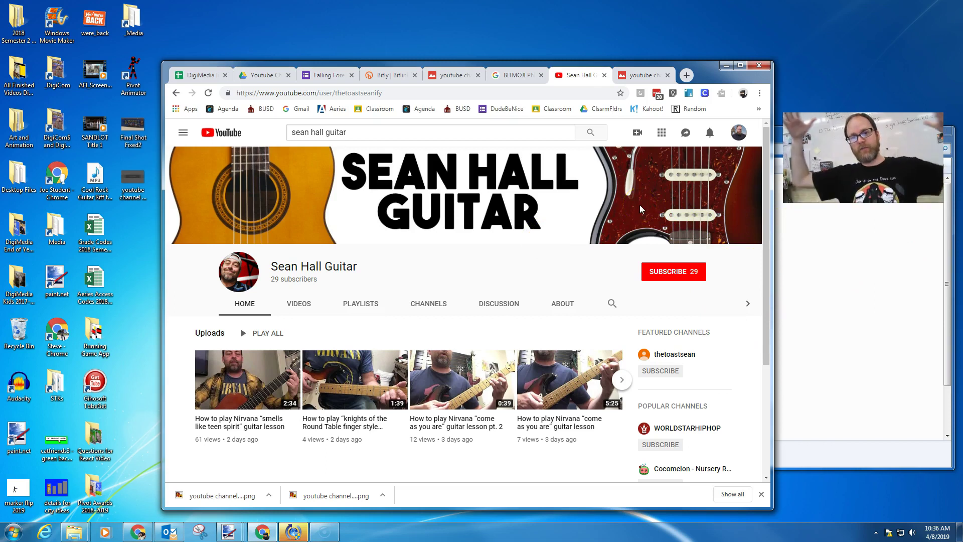
left_click(642, 75)
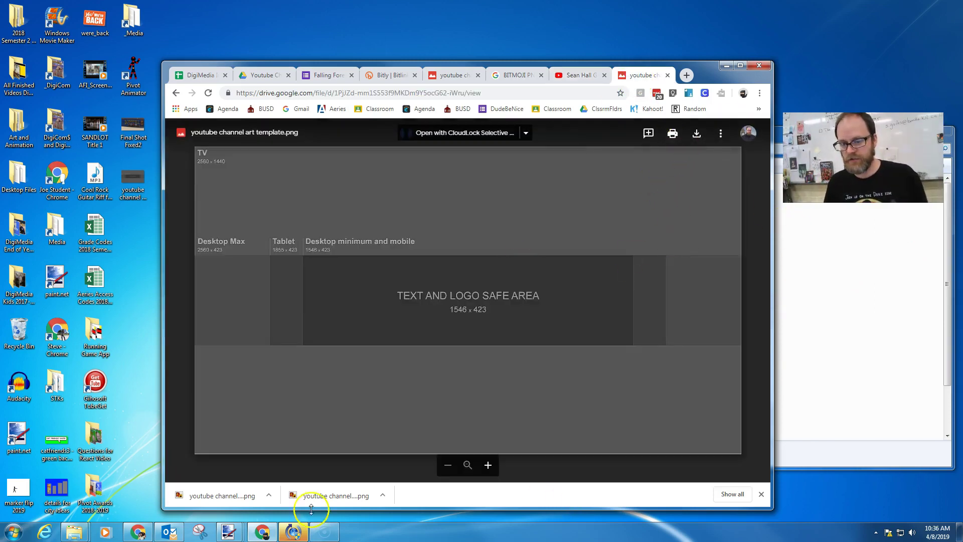
mouse_move(228, 535)
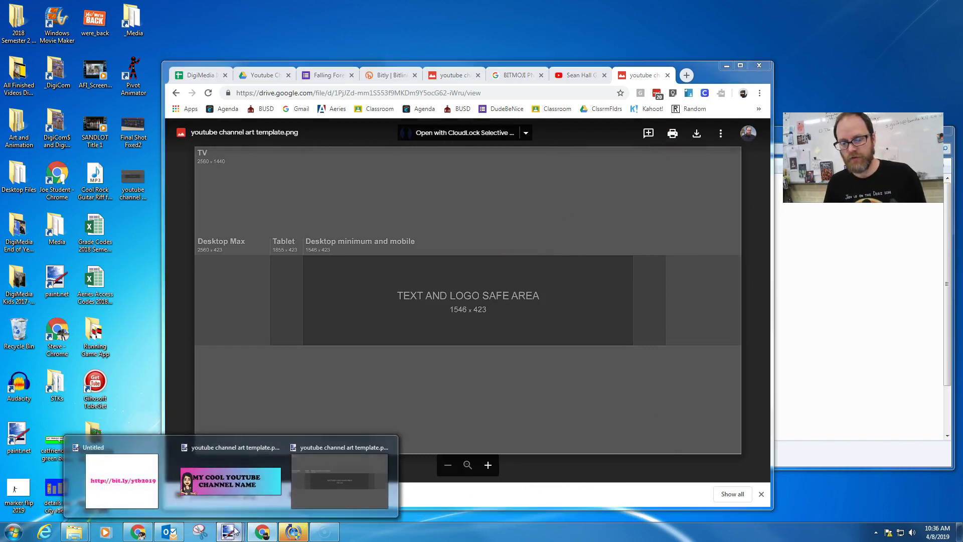
left_click(244, 480)
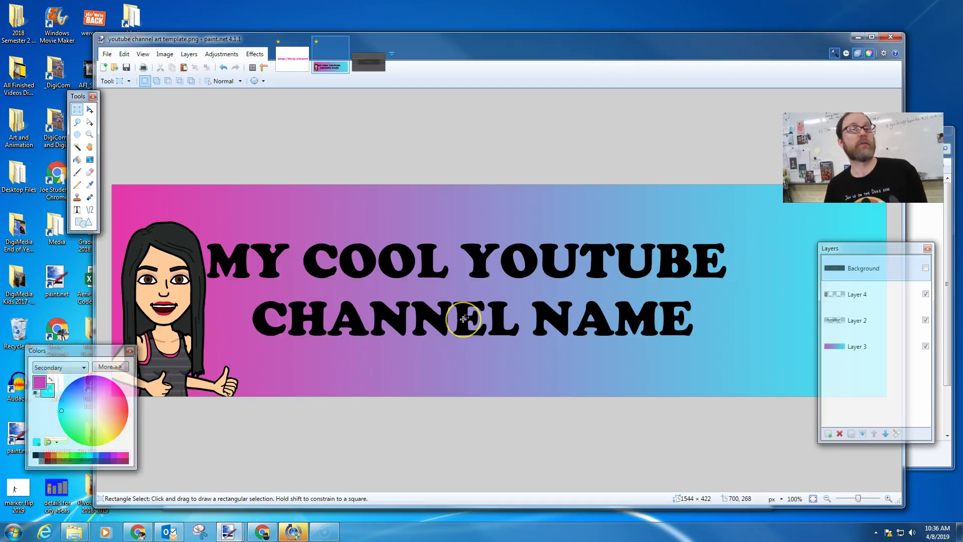